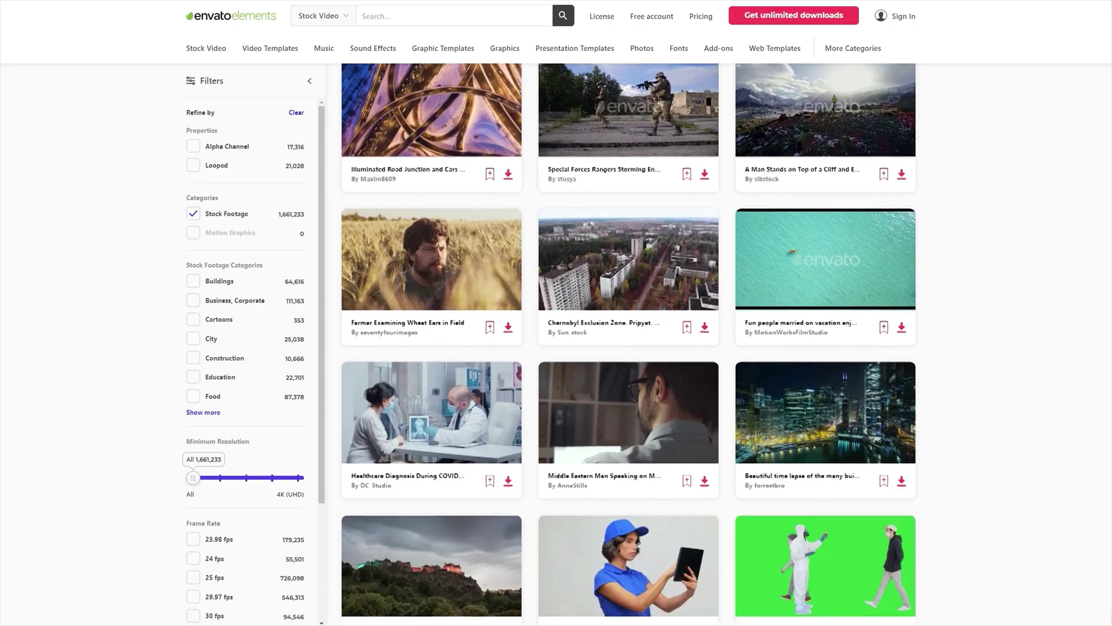
- Scroll through the water-splash stock results and the Envato Elements home page asset categories
scroll(681, 369, down, 2)
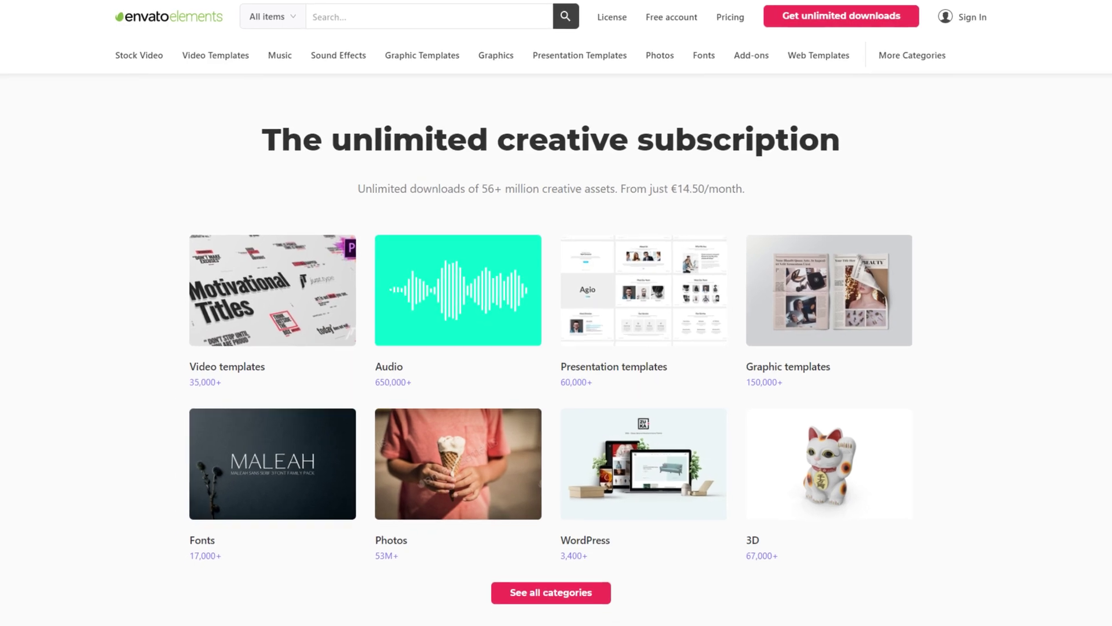
scroll(556, 313, down, 15)
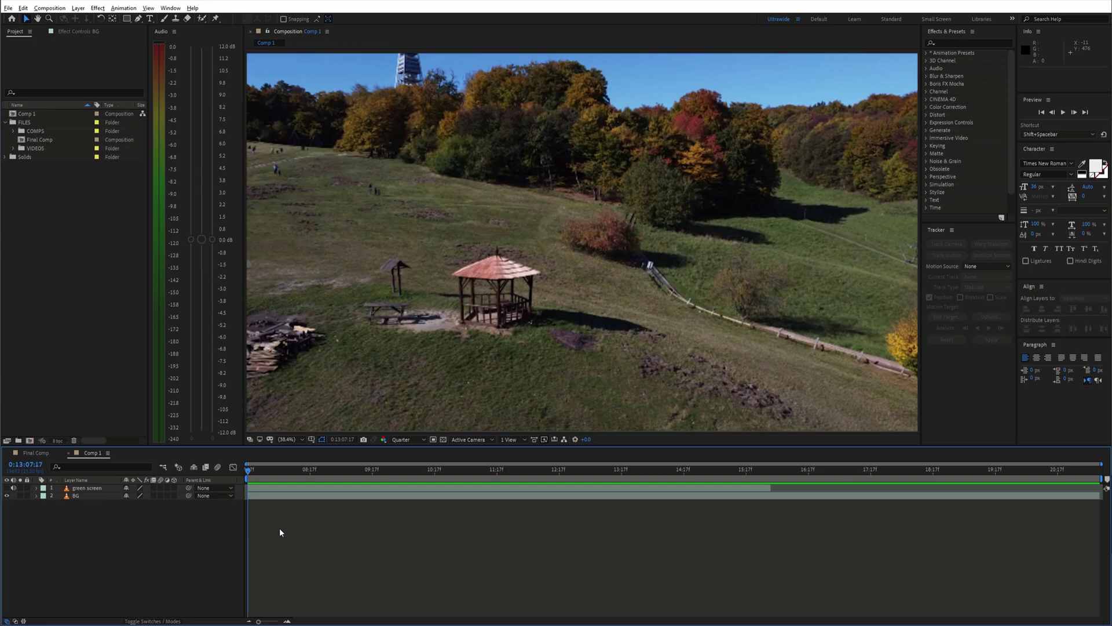
- Preview the drone footage, show the green screen layer over it, and go to a later frame
drag(253, 480, 209, 443)
click(6, 488)
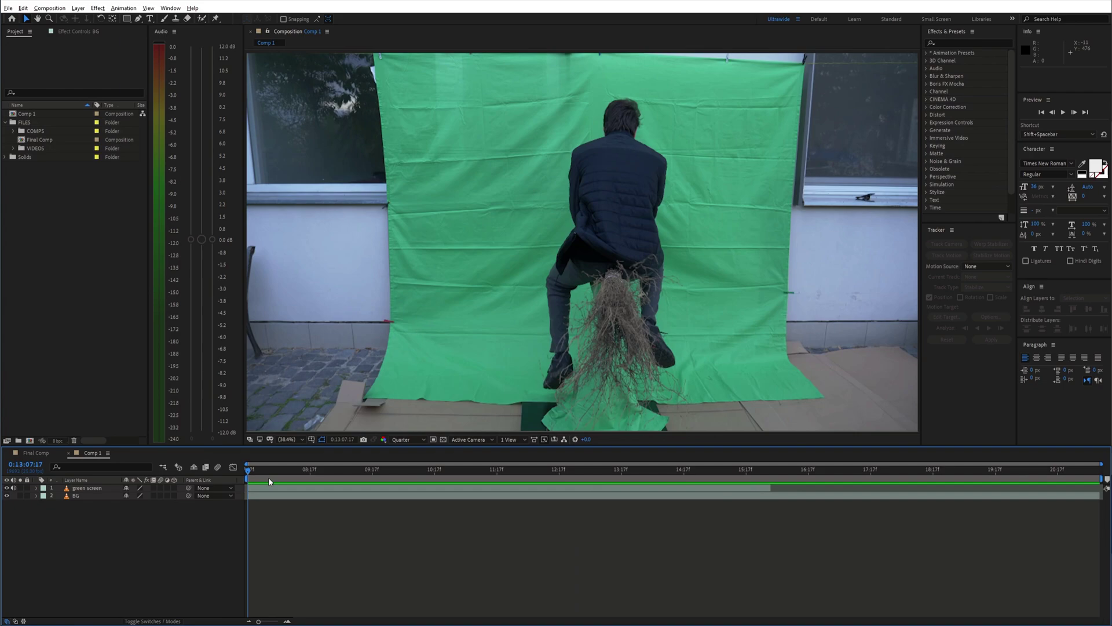
click(320, 472)
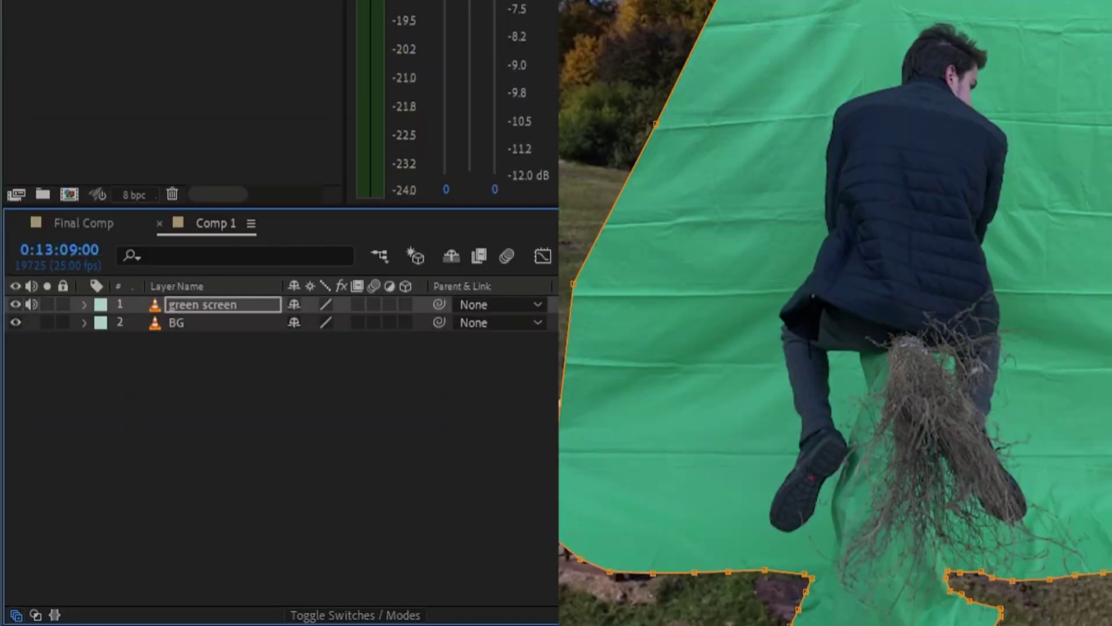
- Feather the mask to 28 and apply Keylight, sampling the green backdrop as Screen Colour
key(m)
key(m)
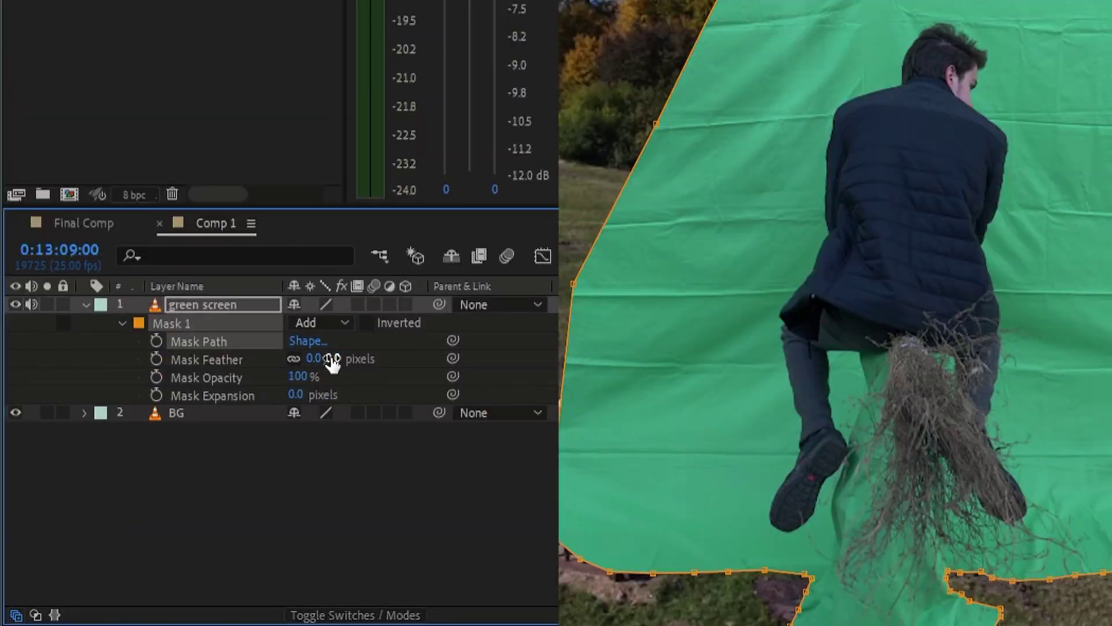
drag(332, 360, 371, 374)
key(ctrl+space)
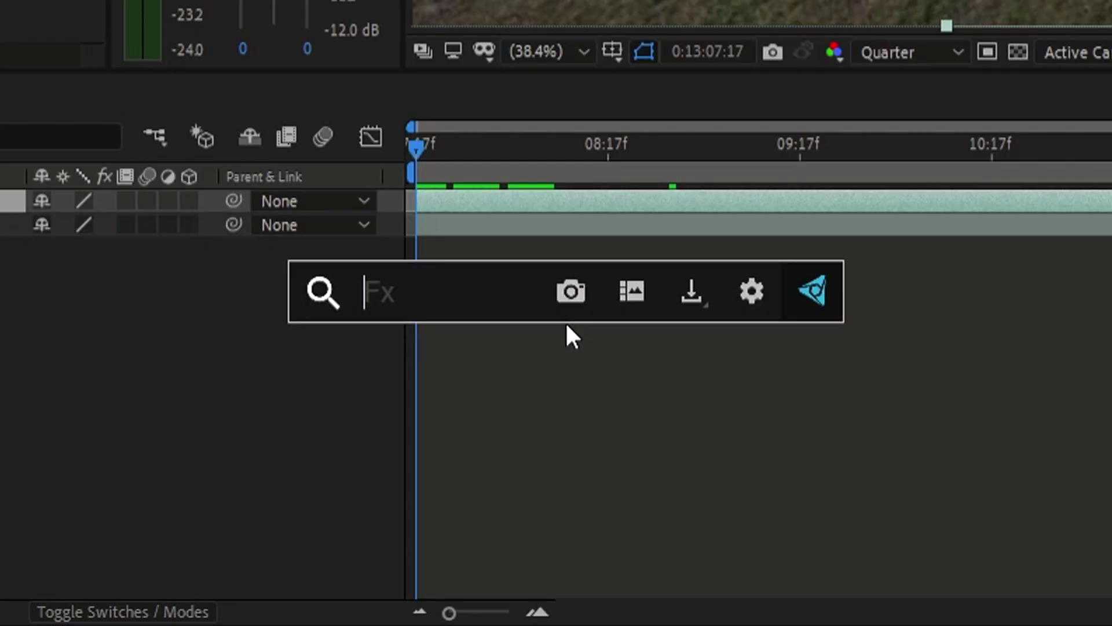
text(key)
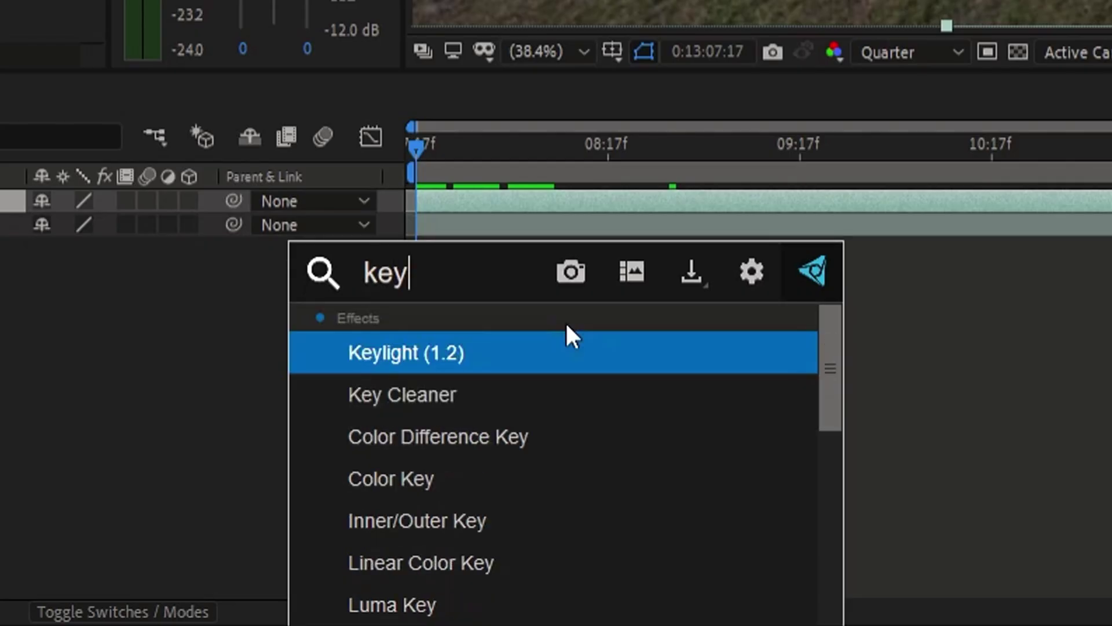
key(Return)
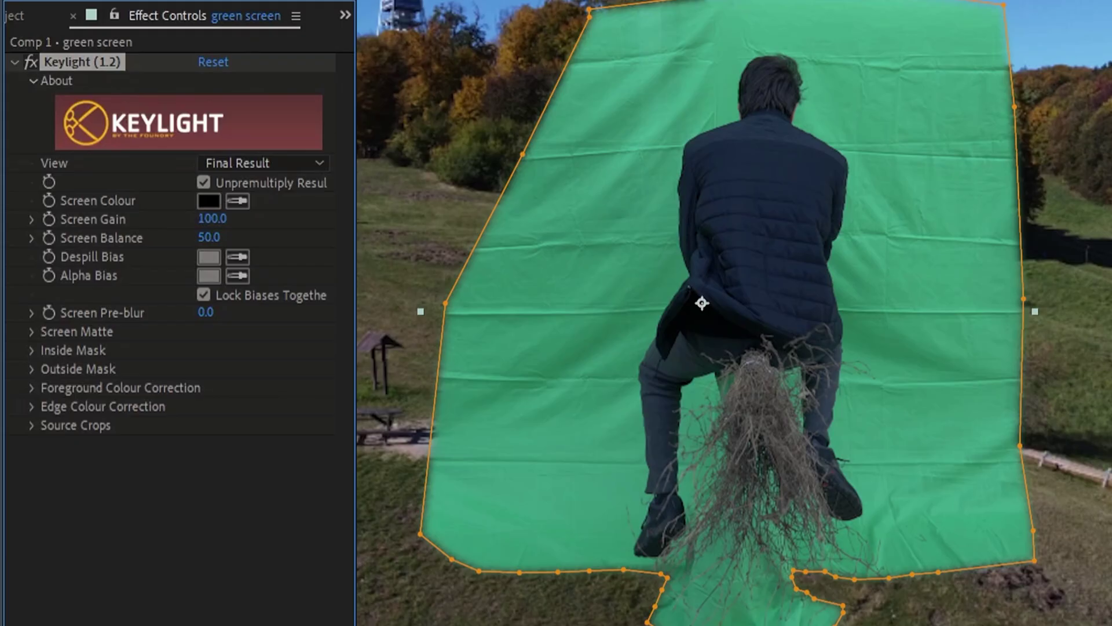
click(237, 200)
click(721, 107)
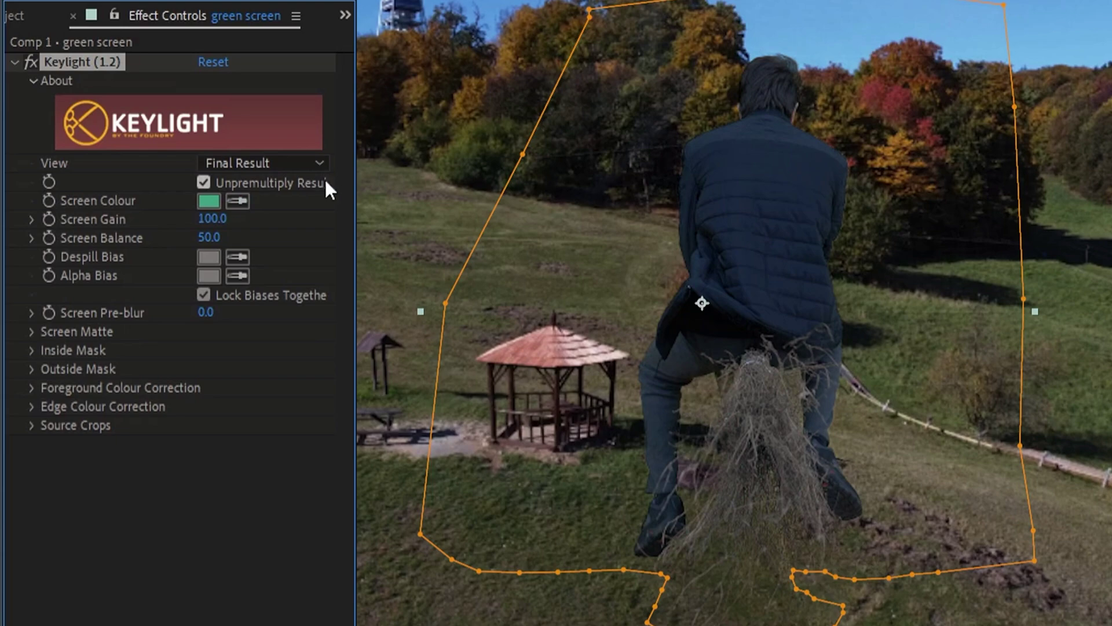
- In Screen Matte view set Clip Black 46 and Clip White 79, then preview Intermediate Result
click(300, 162)
click(291, 285)
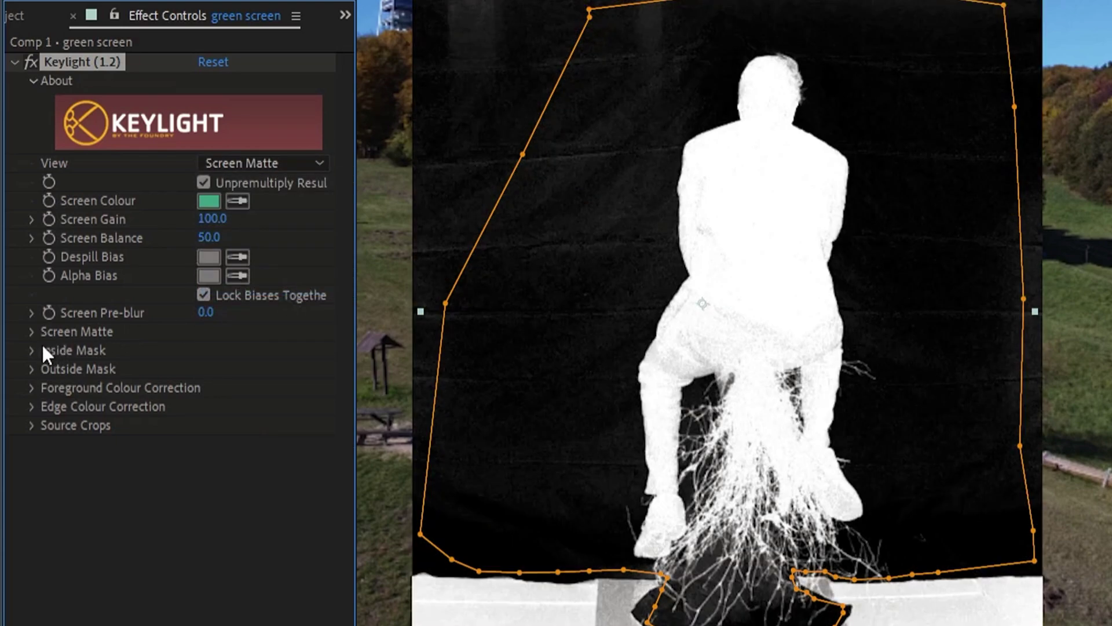
click(33, 331)
mouse_move(206, 350)
mouse_down()
mouse_move(220, 351)
mouse_move(203, 368)
mouse_move(215, 350)
mouse_up()
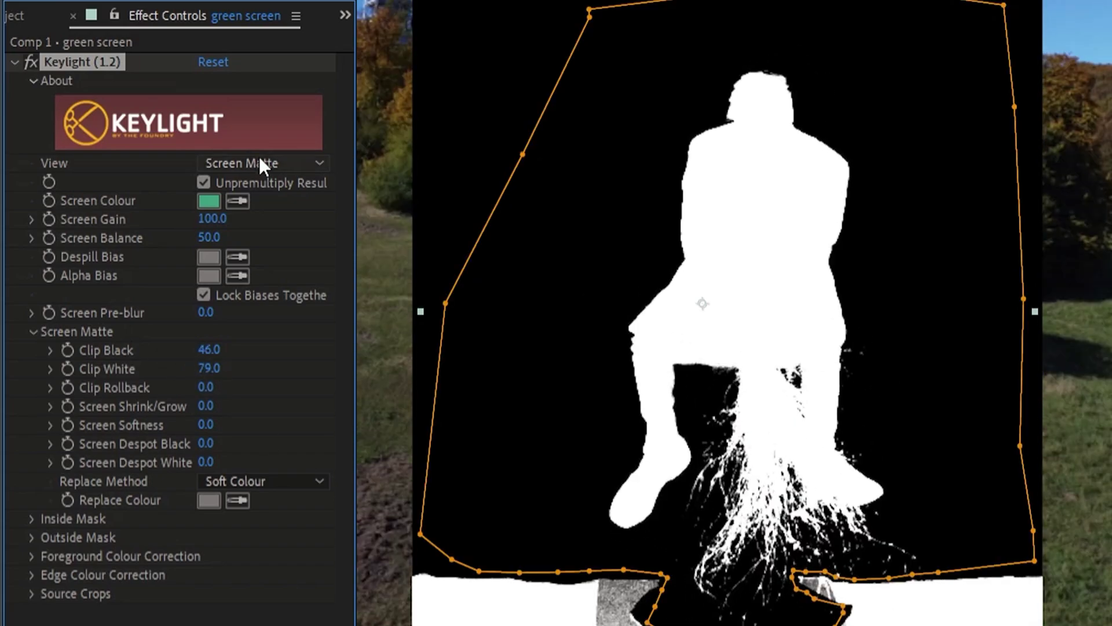
click(259, 158)
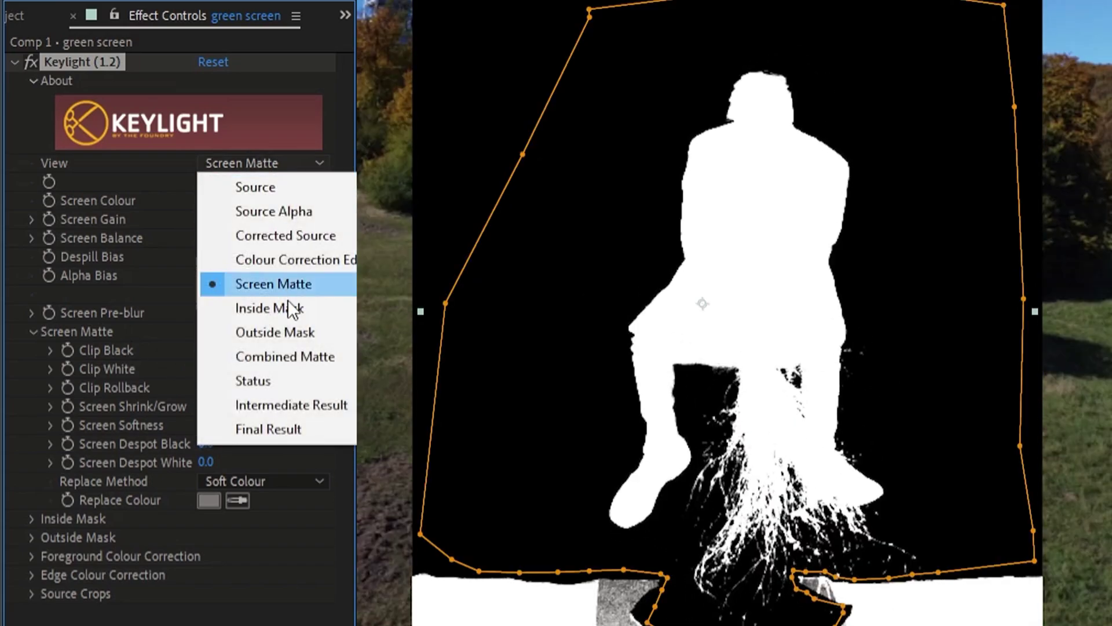
click(300, 405)
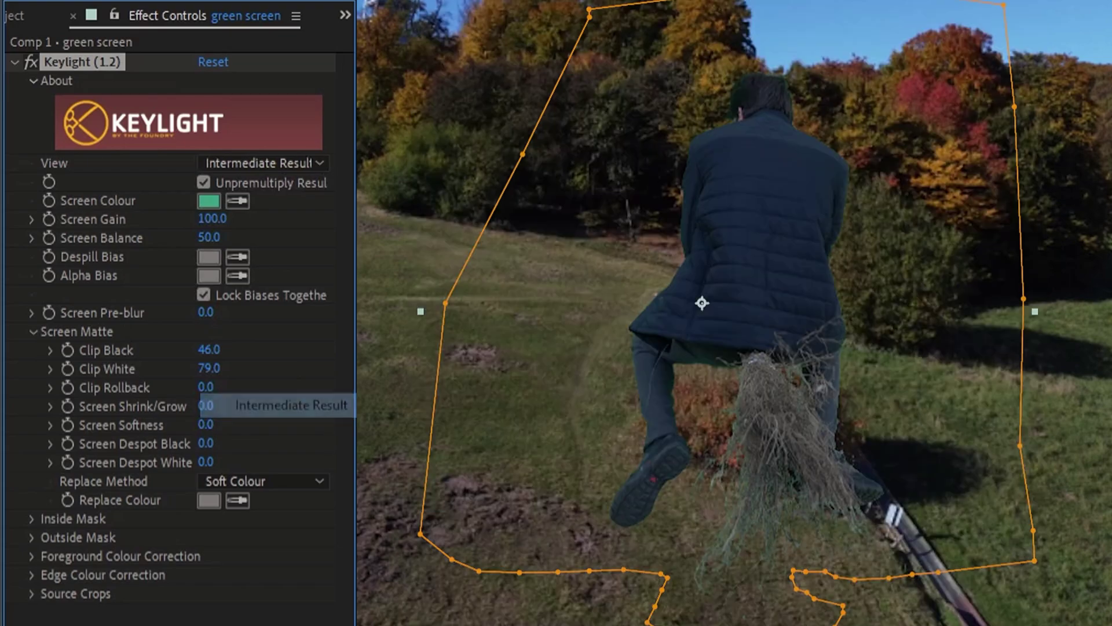
key(space)
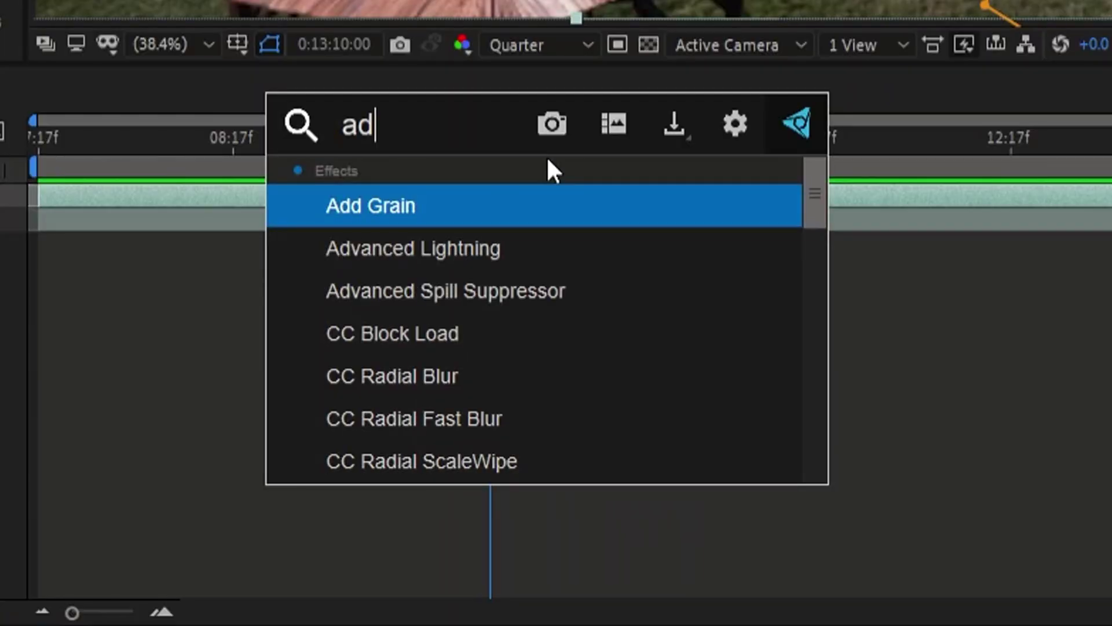
- Apply Advanced Spill Suppressor and Curves to the keyed green screen layer
text(vanc)
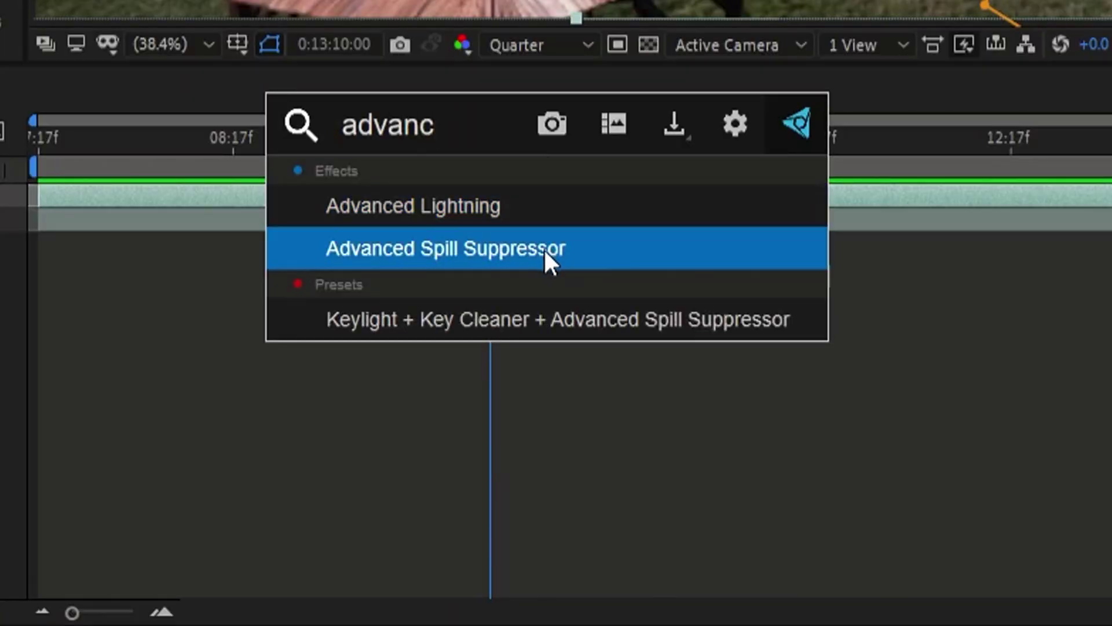
click(549, 249)
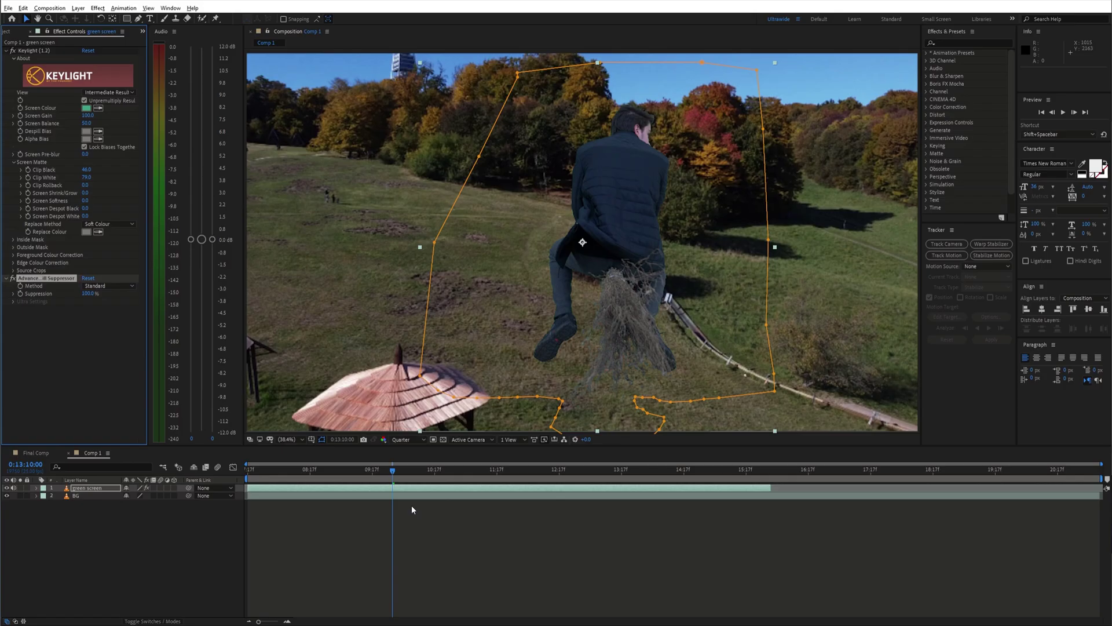
key(ctrl+space)
text(curves)
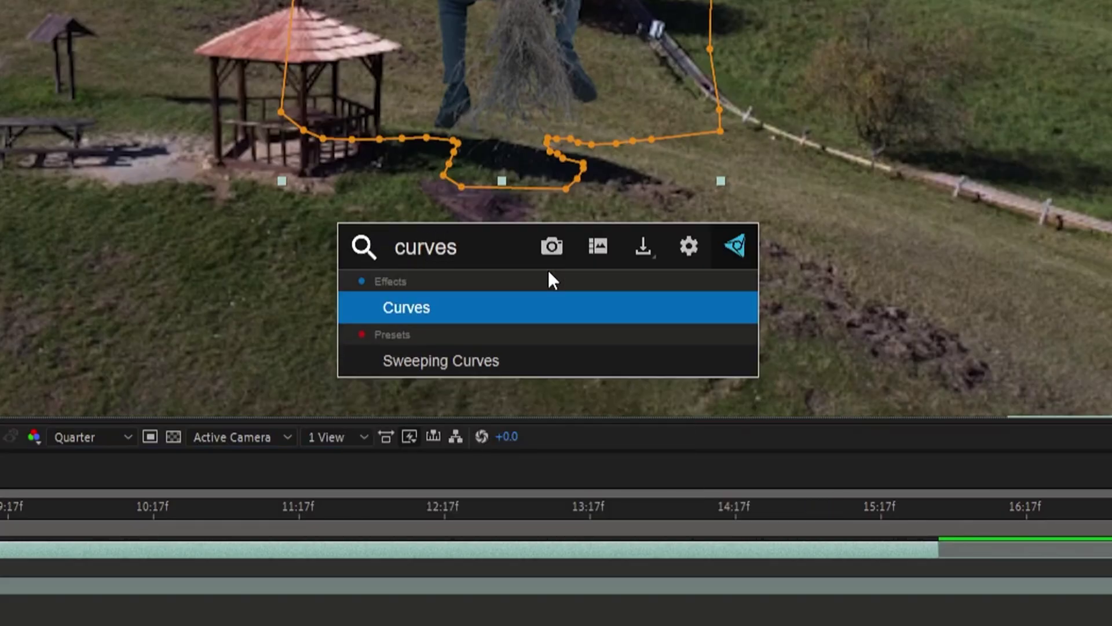
key(Return)
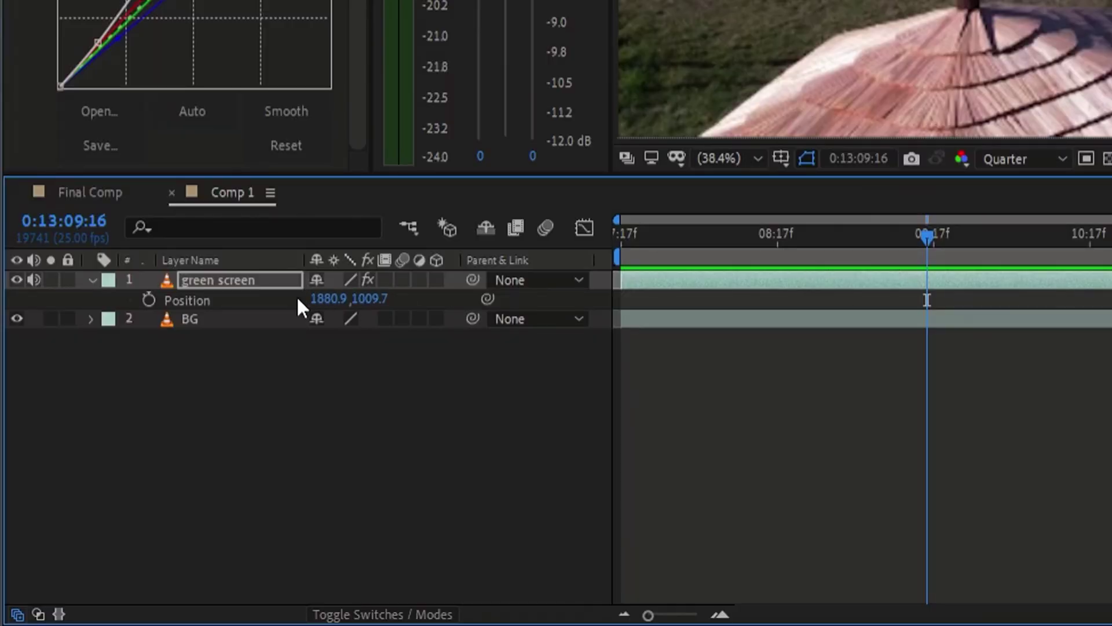
- Add a wiggle(6,300) expression to the green screen layer's Position
alt+click(151, 298)
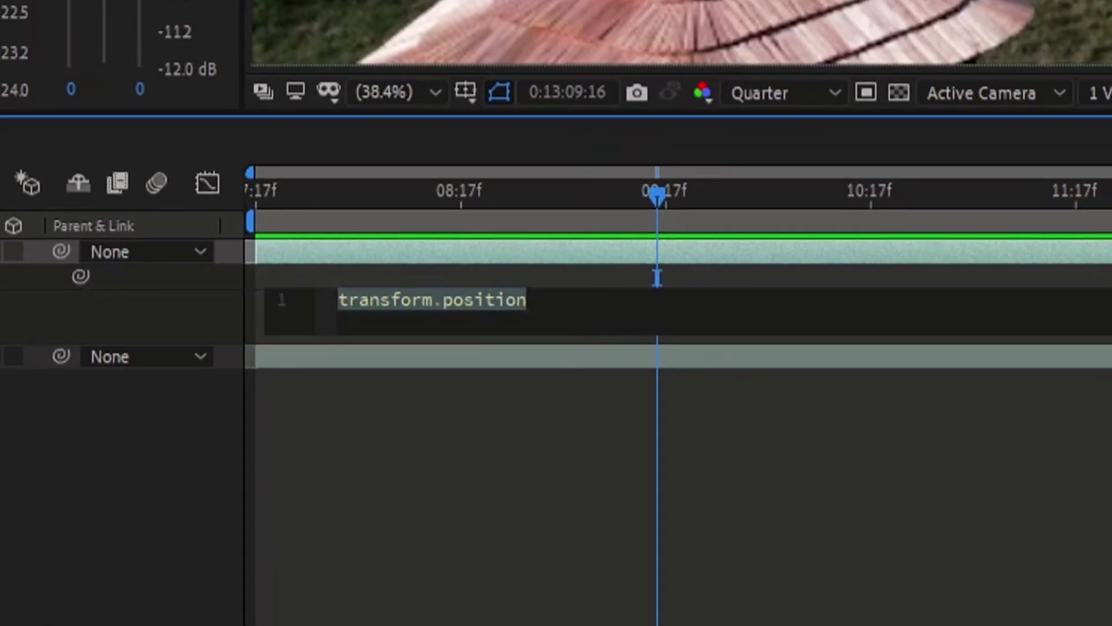
text(wiggle)
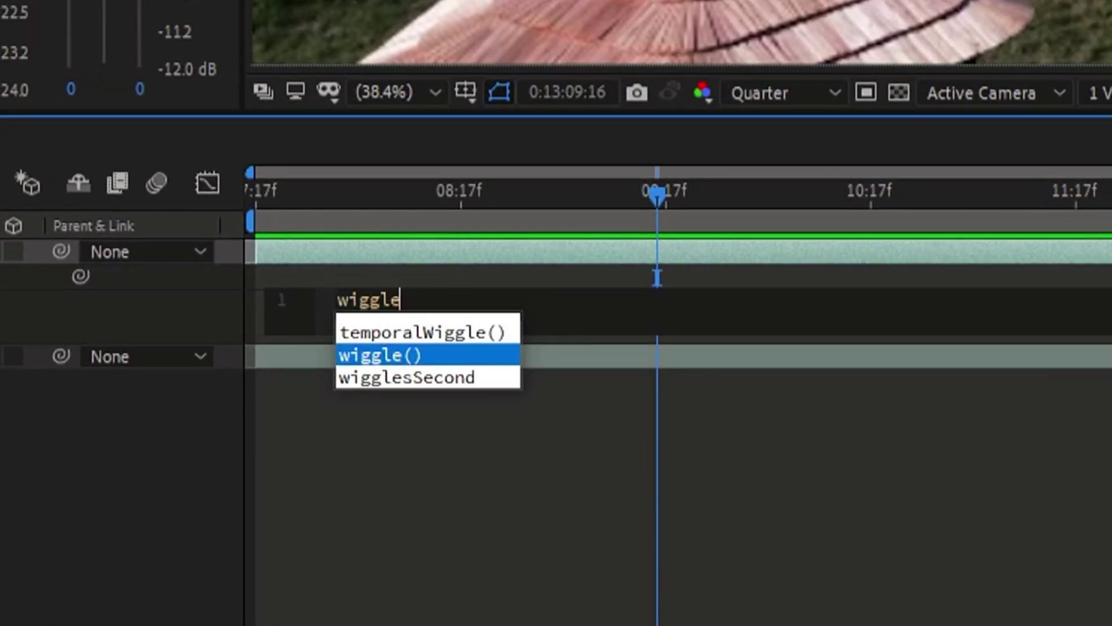
click(399, 356)
text(0.6,00)
key(Left)
key(Left)
text(3)
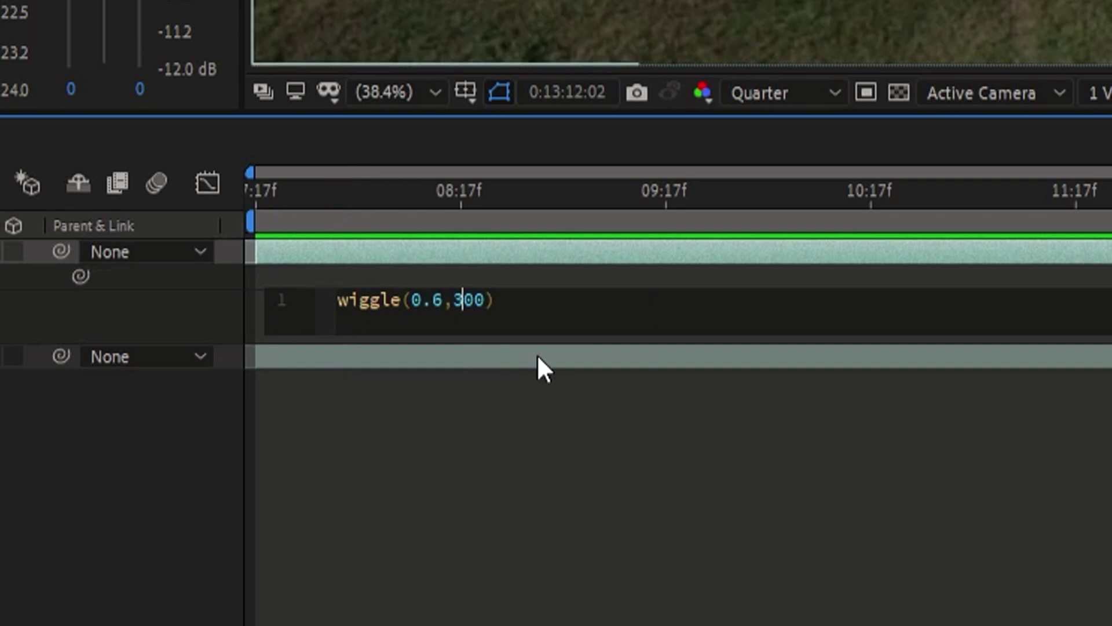
drag(579, 191, 944, 200)
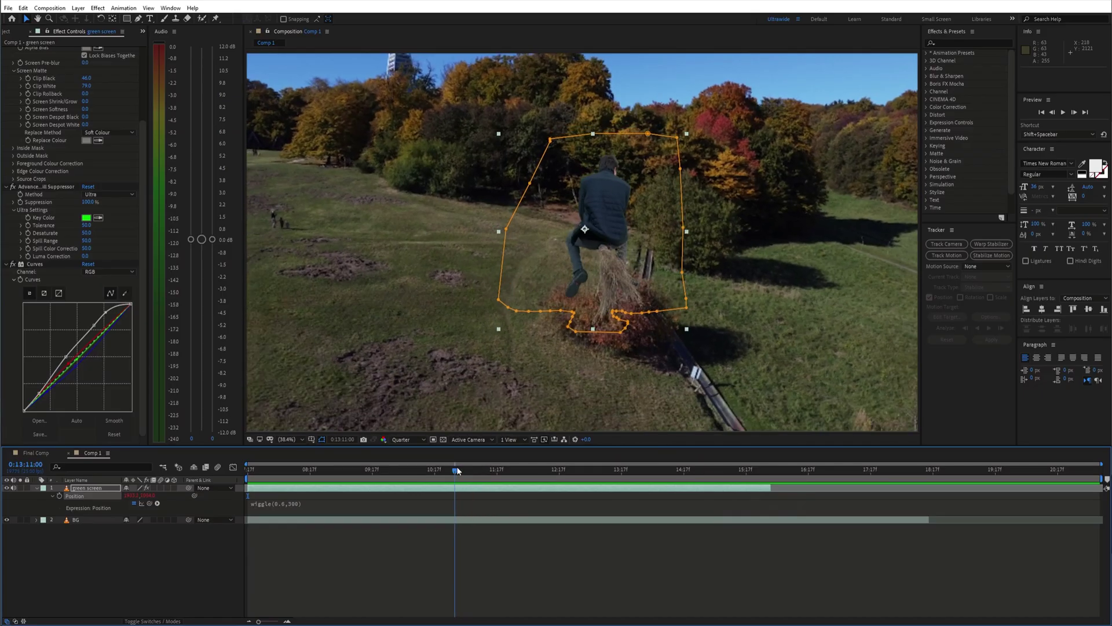
- Scrub and play back the composition to check the wiggling rider
drag(457, 470, 234, 467)
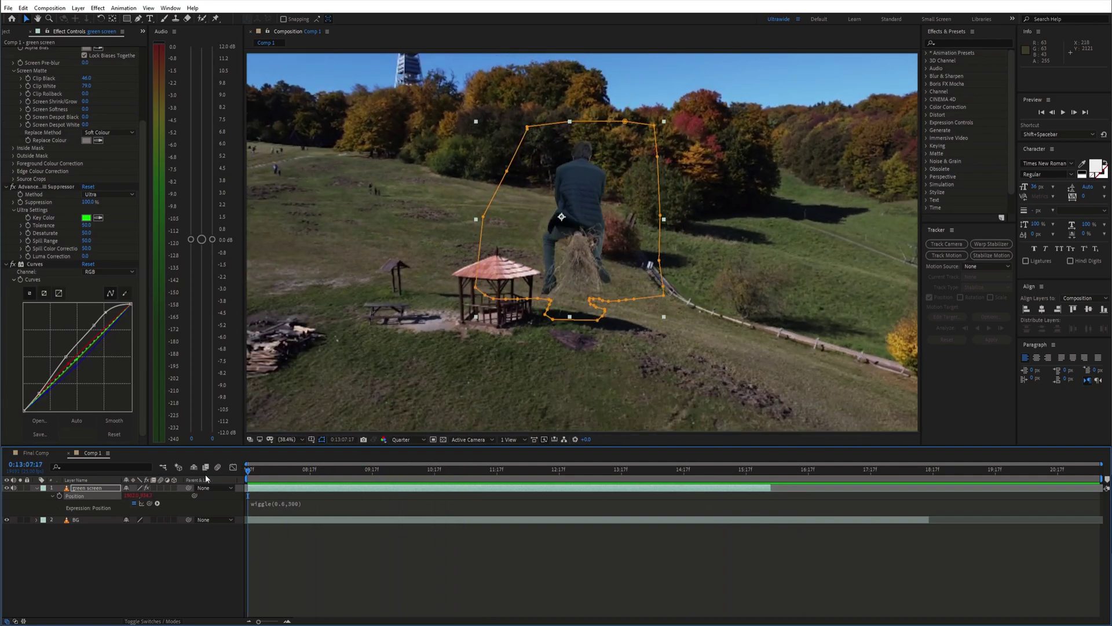
key(shift+space)
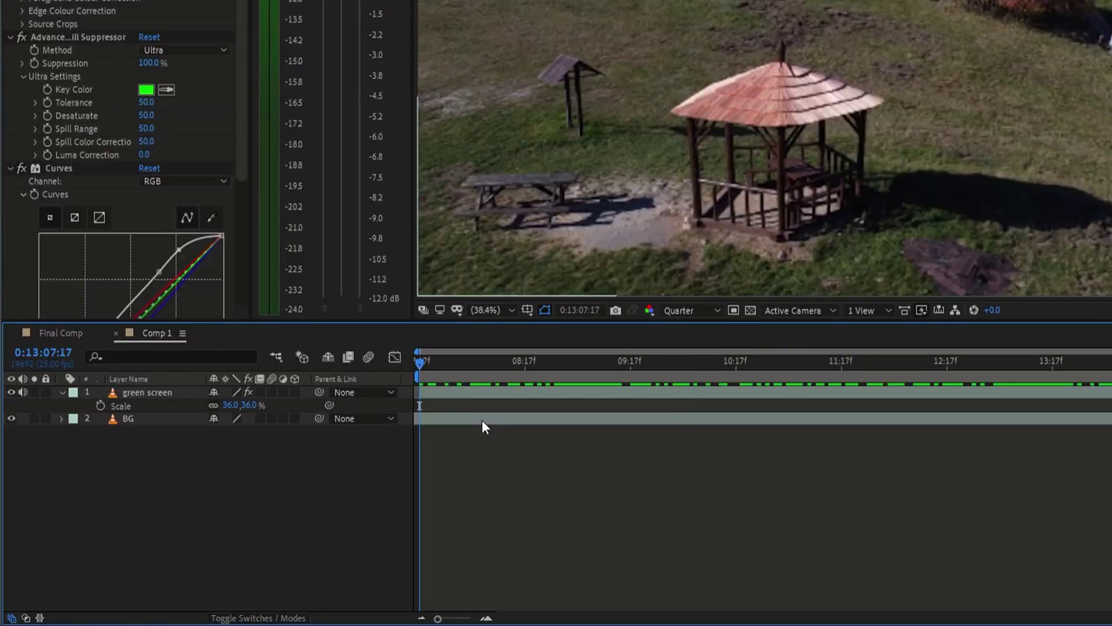
click(286, 508)
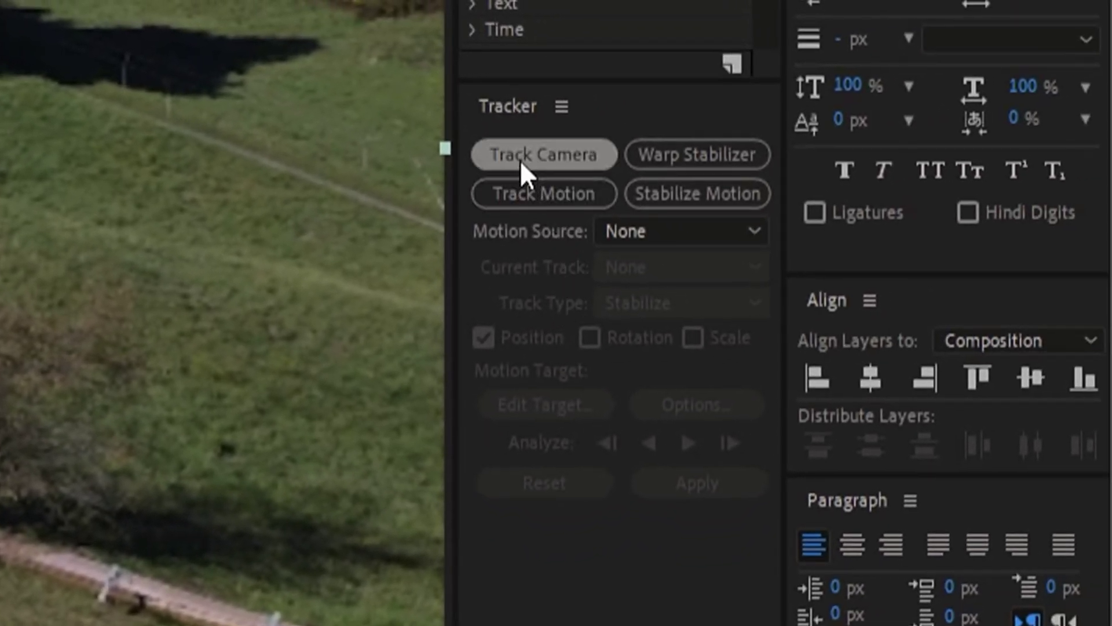
- Camera-track the BG clip, create the 3D Tracker Camera, and make the green screen layer 3D
click(520, 160)
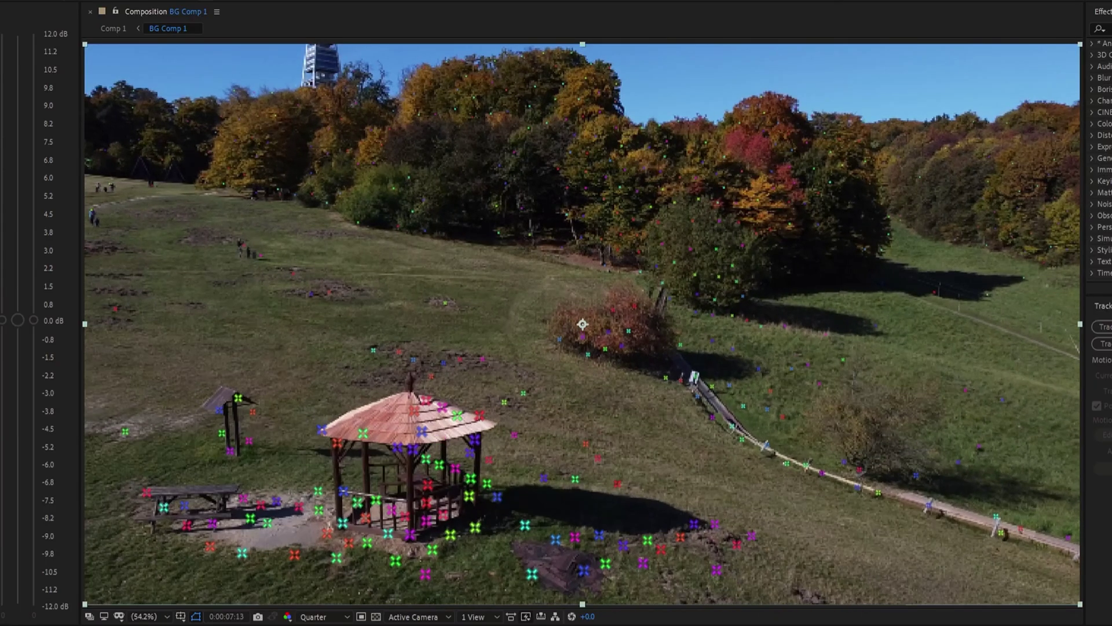
key(space)
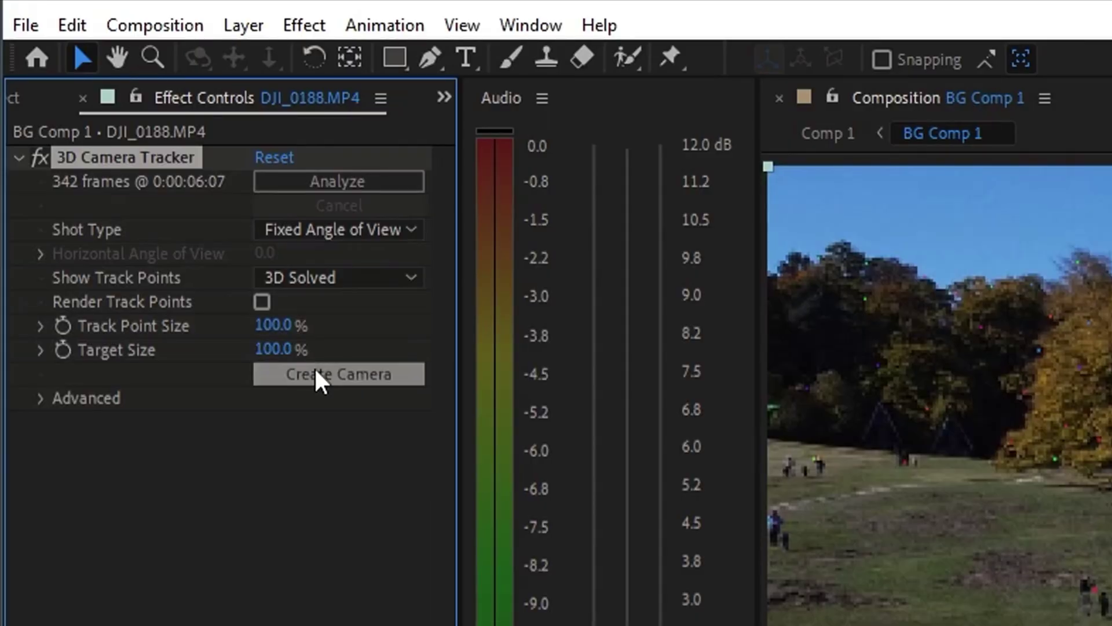
click(316, 376)
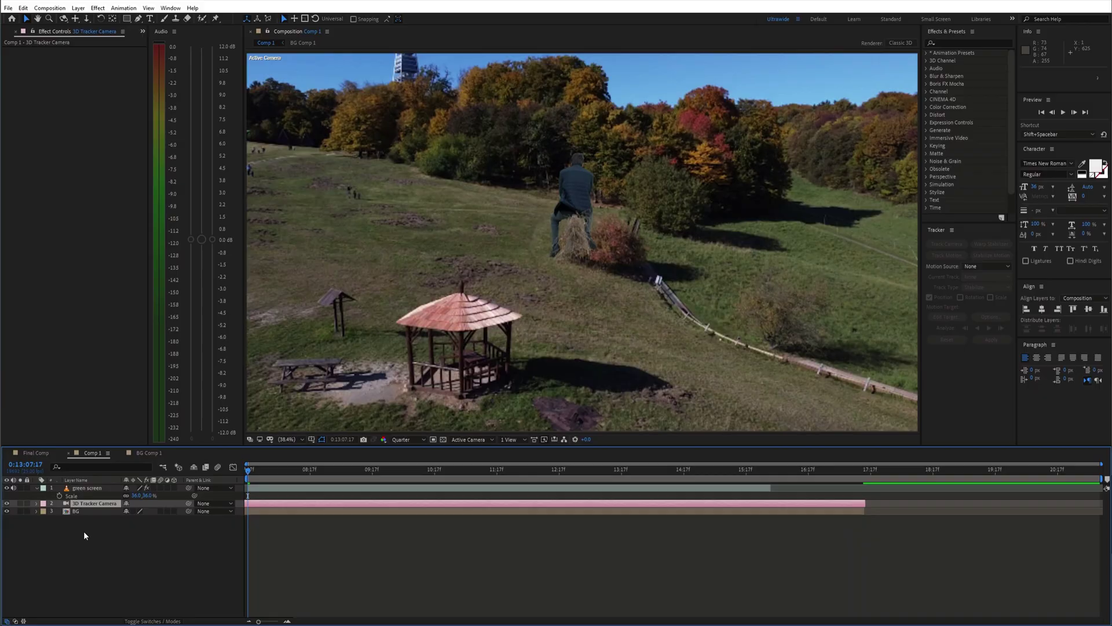
click(83, 531)
click(109, 489)
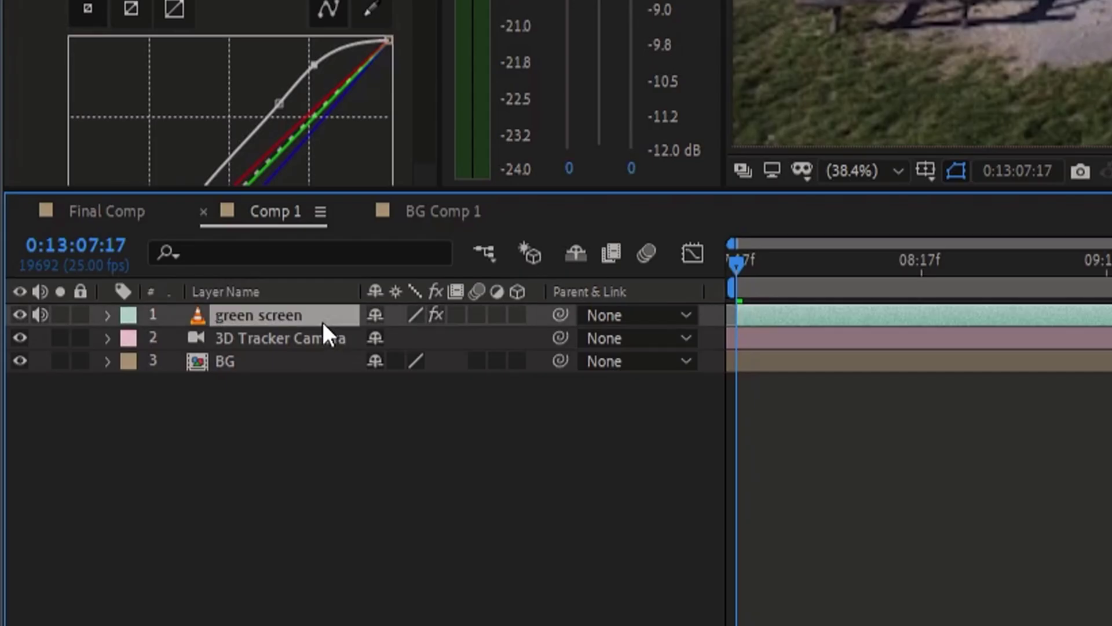
click(520, 314)
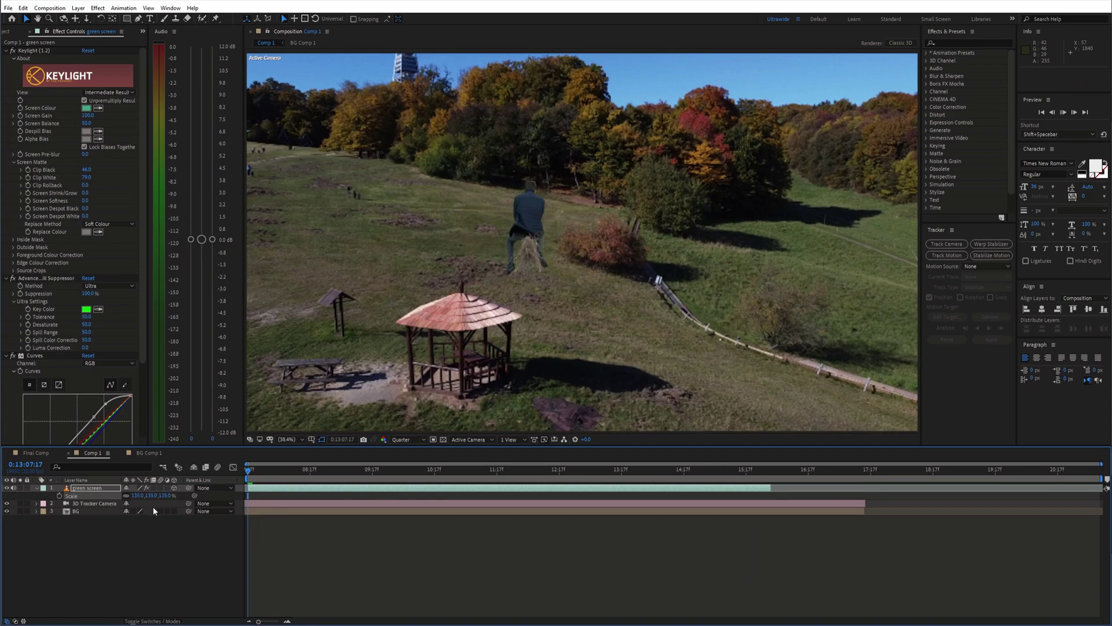
- Keyframe the rider's Scale and Position so he moves right across the hillside
key(space)
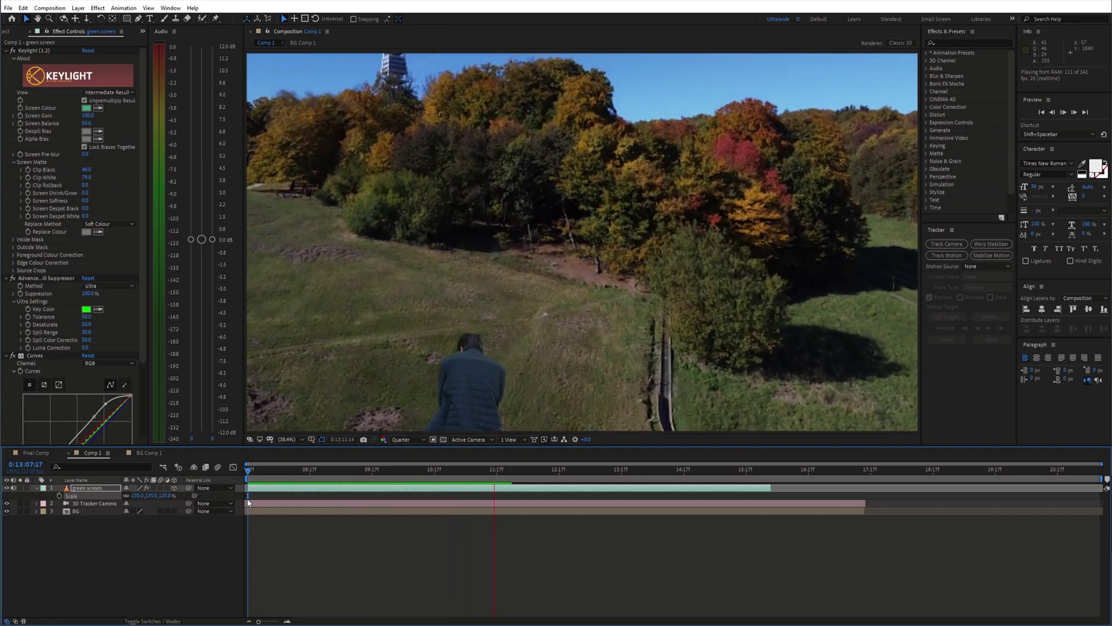
click(257, 468)
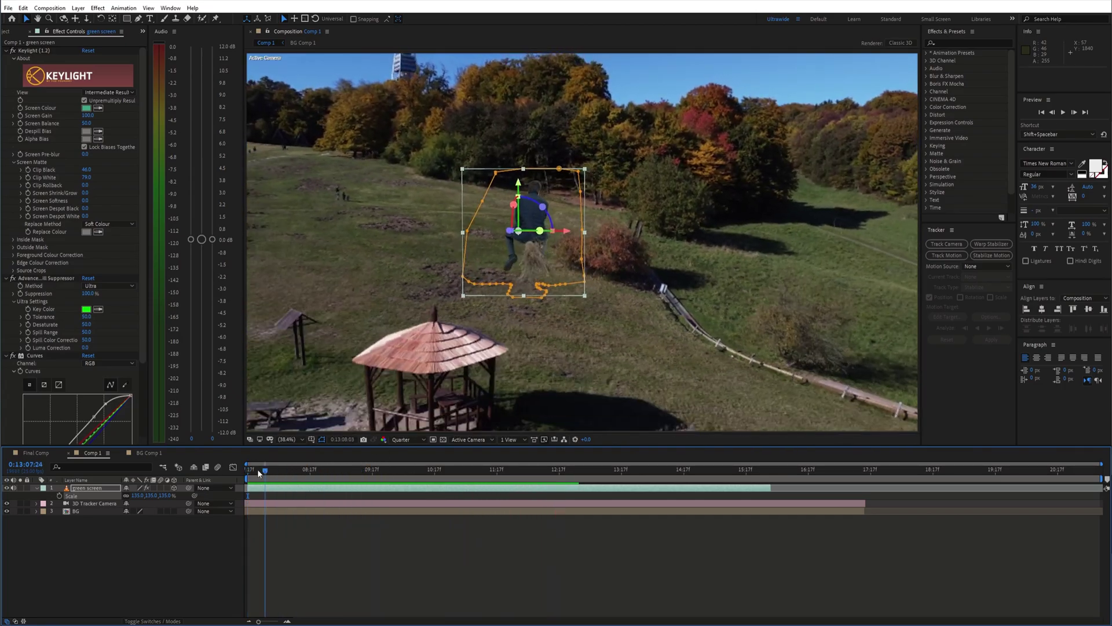
click(249, 469)
click(372, 541)
click(68, 495)
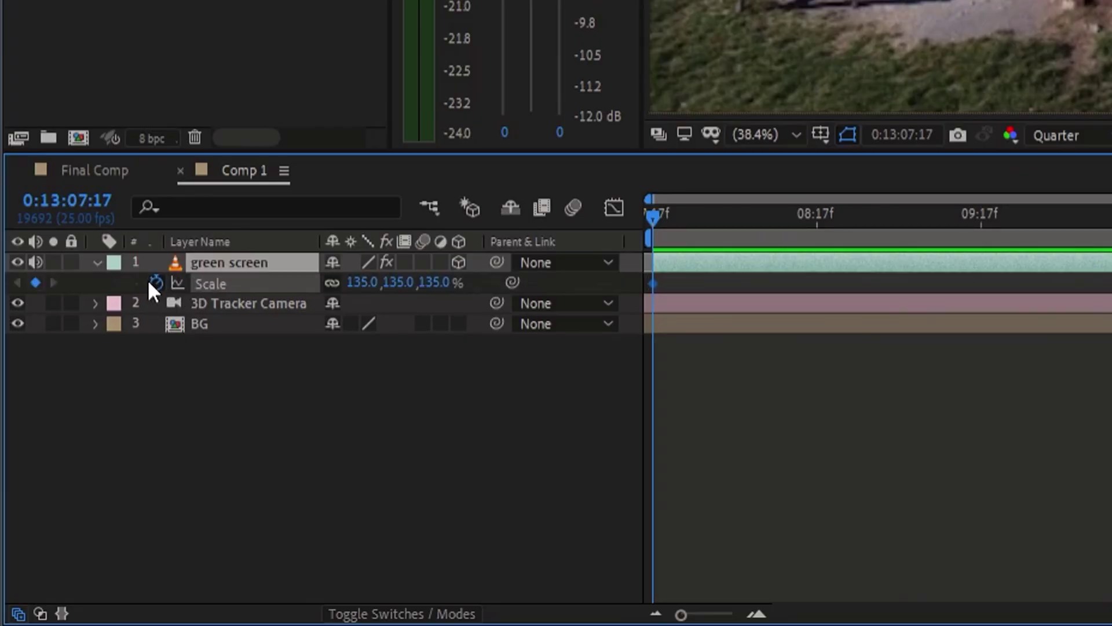
key(shift+p)
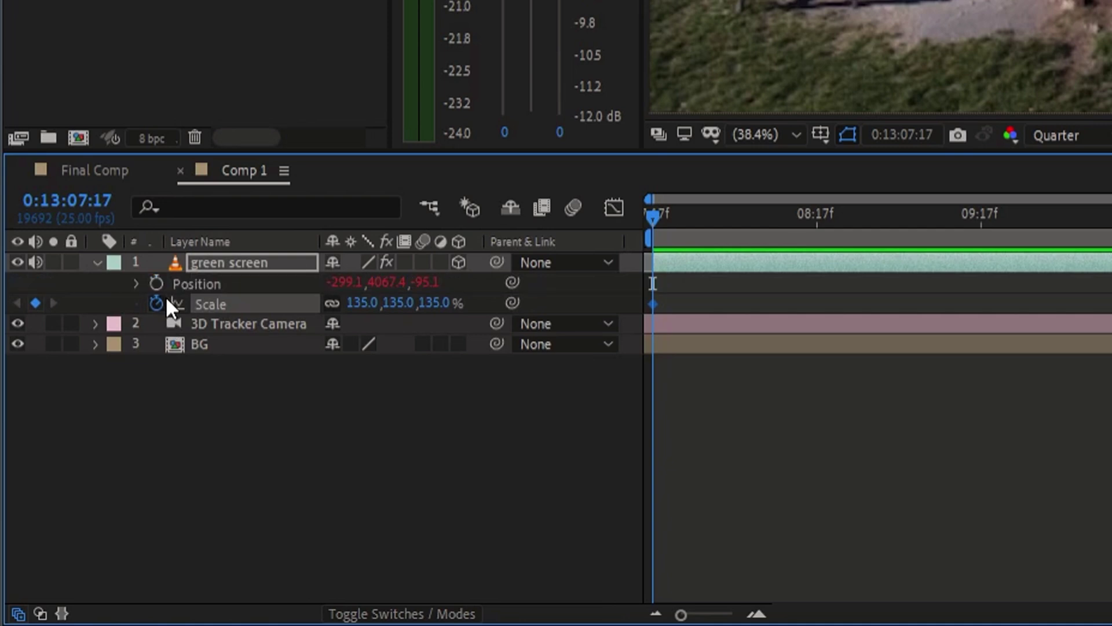
click(156, 284)
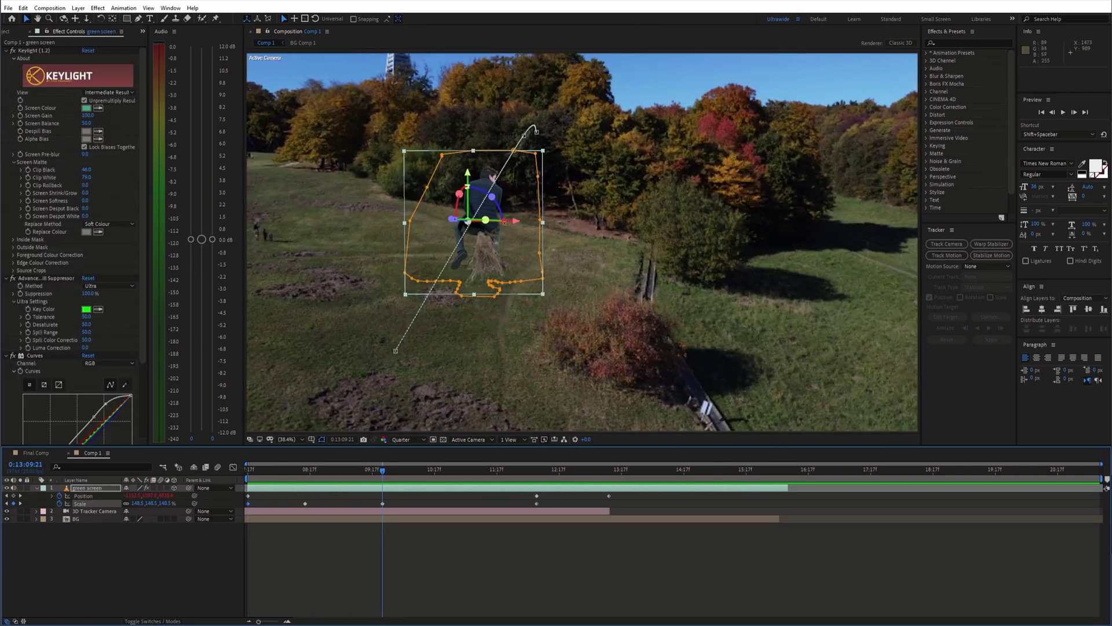
drag(505, 222, 525, 217)
key(space)
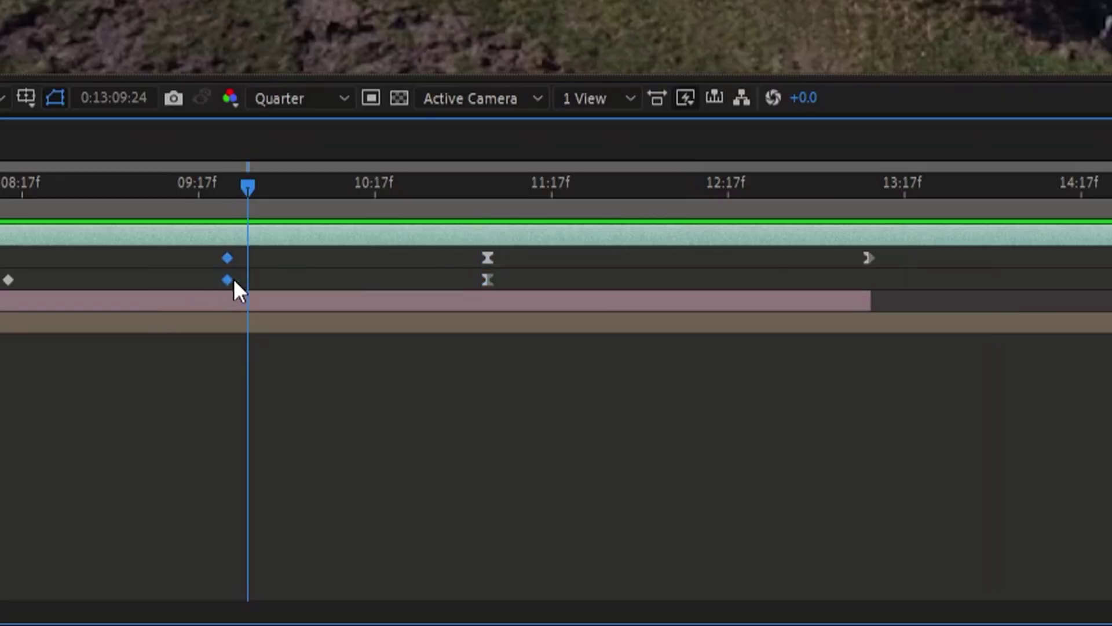
- Apply Easy Ease to the selected keyframes and scrub the eased flight
right_click(227, 278)
mouse_move(441, 597)
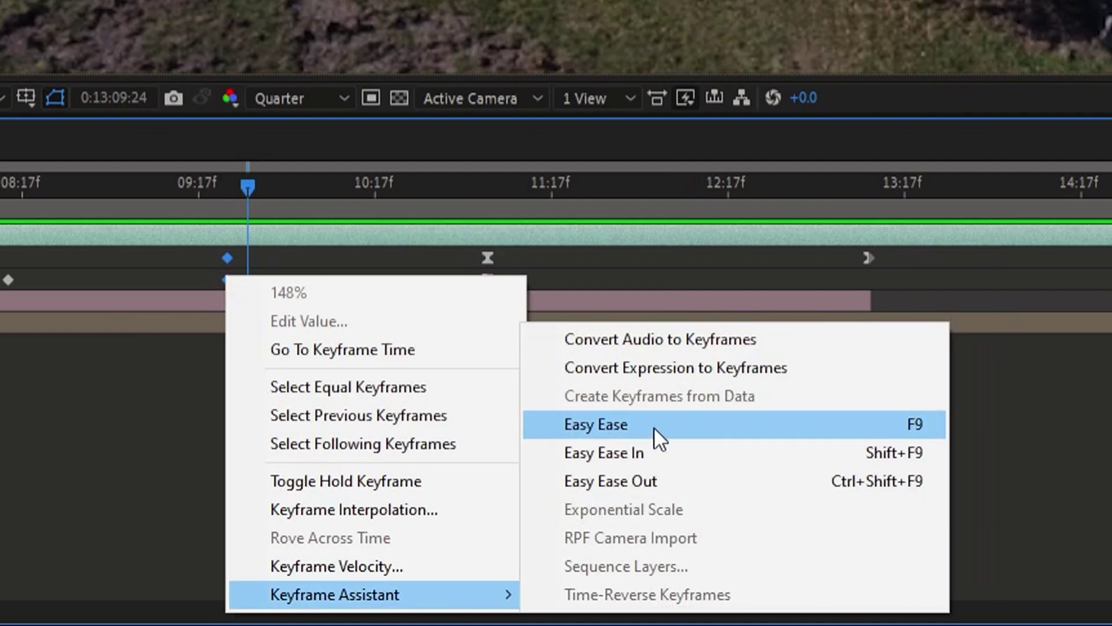
click(655, 423)
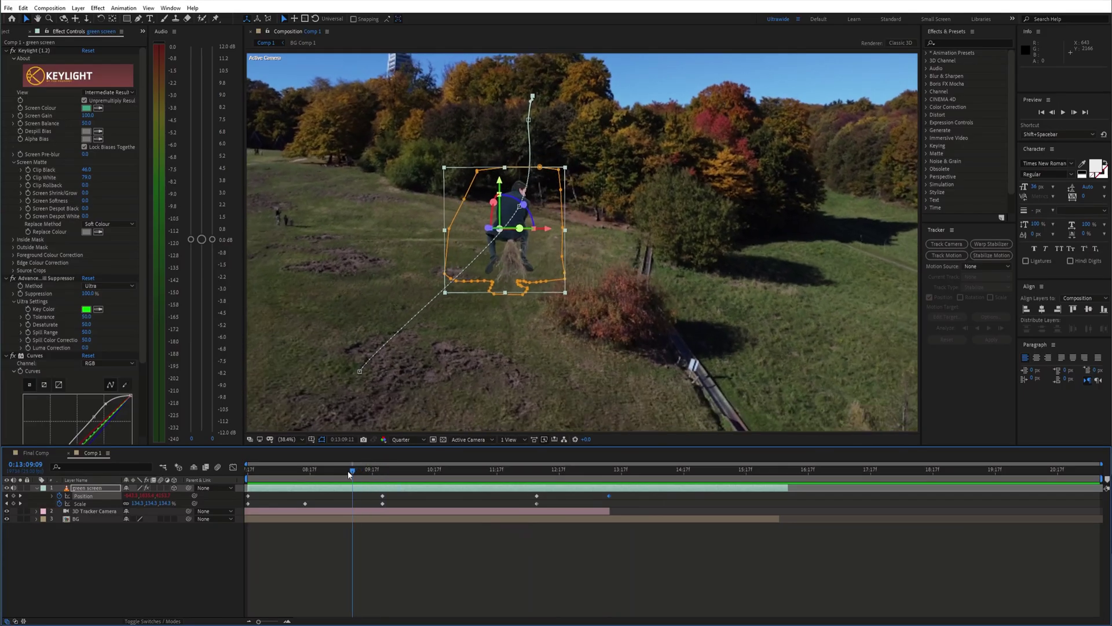
drag(248, 467, 458, 435)
key(Home)
- Add an adjustment layer with Curves, lifting highlights and deepening shadows
key(ctrl+alt+y)
key(ctrl+space)
text(curves)
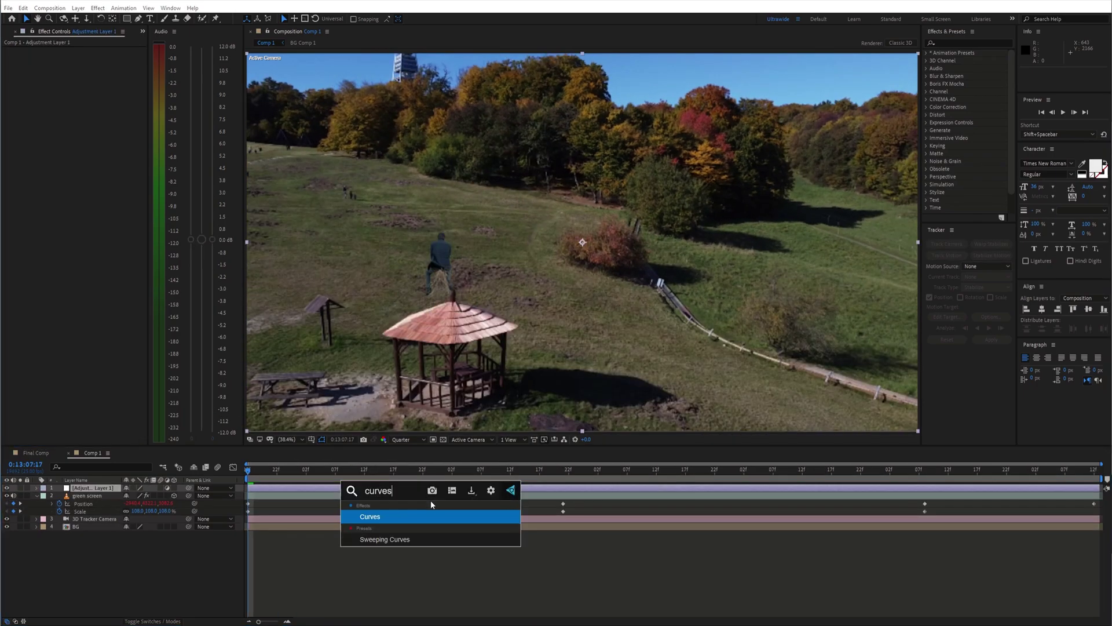
key(Return)
drag(69, 153, 62, 148)
drag(42, 184, 39, 179)
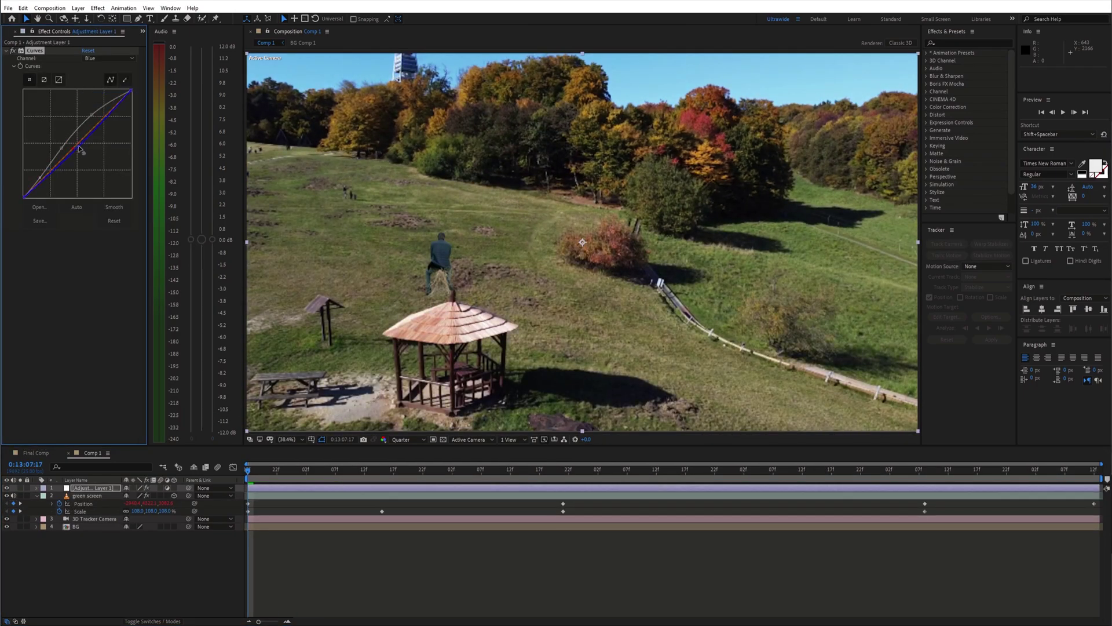